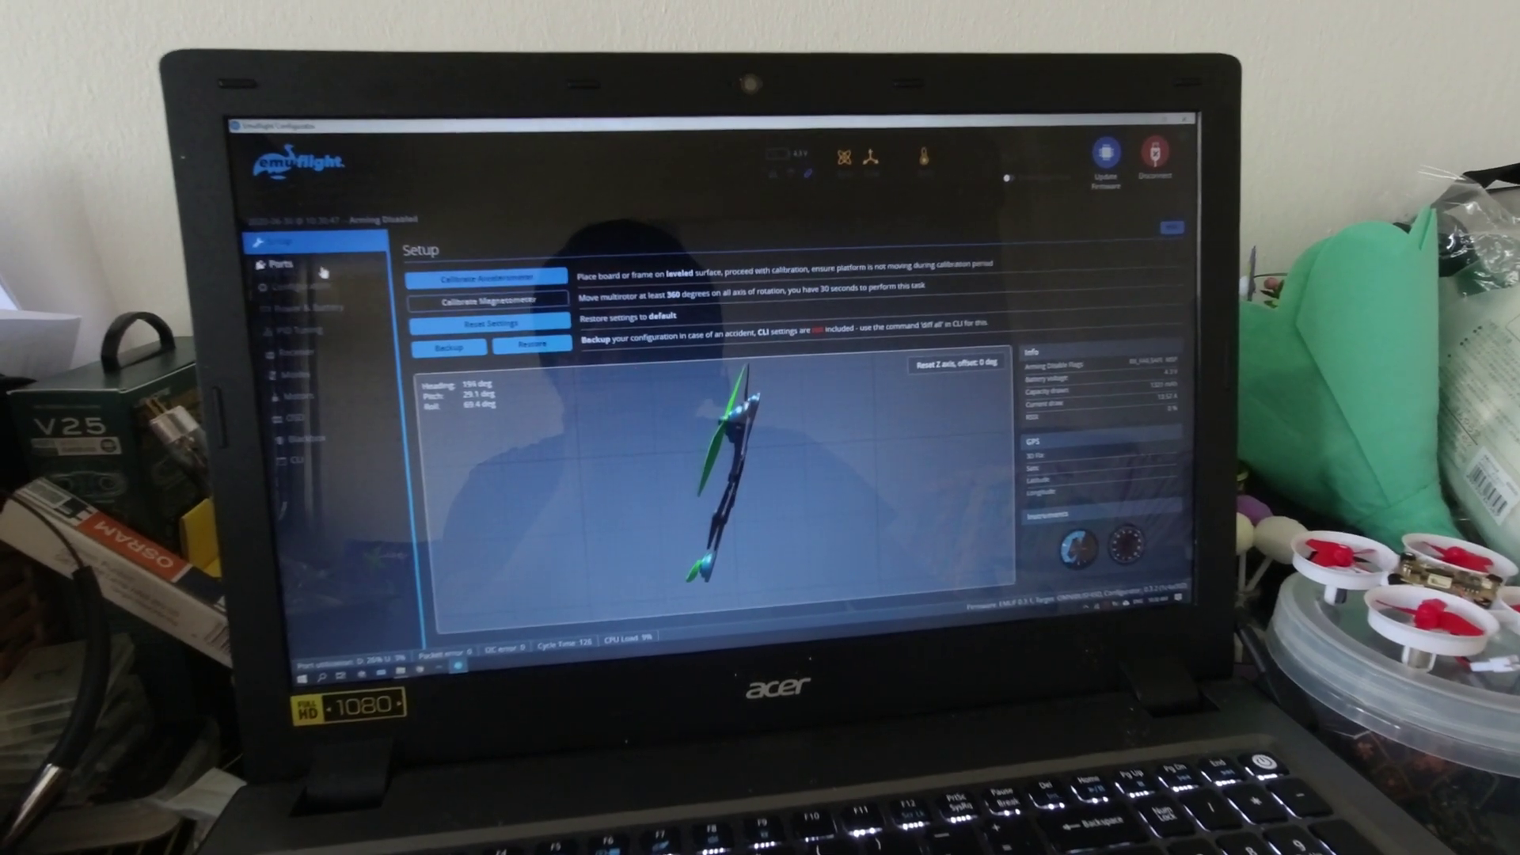
Step through the Configuration and Power & Battery tabs, ending on PID Tuning.
{"action": "left_click", "coordinate": [323, 271]}
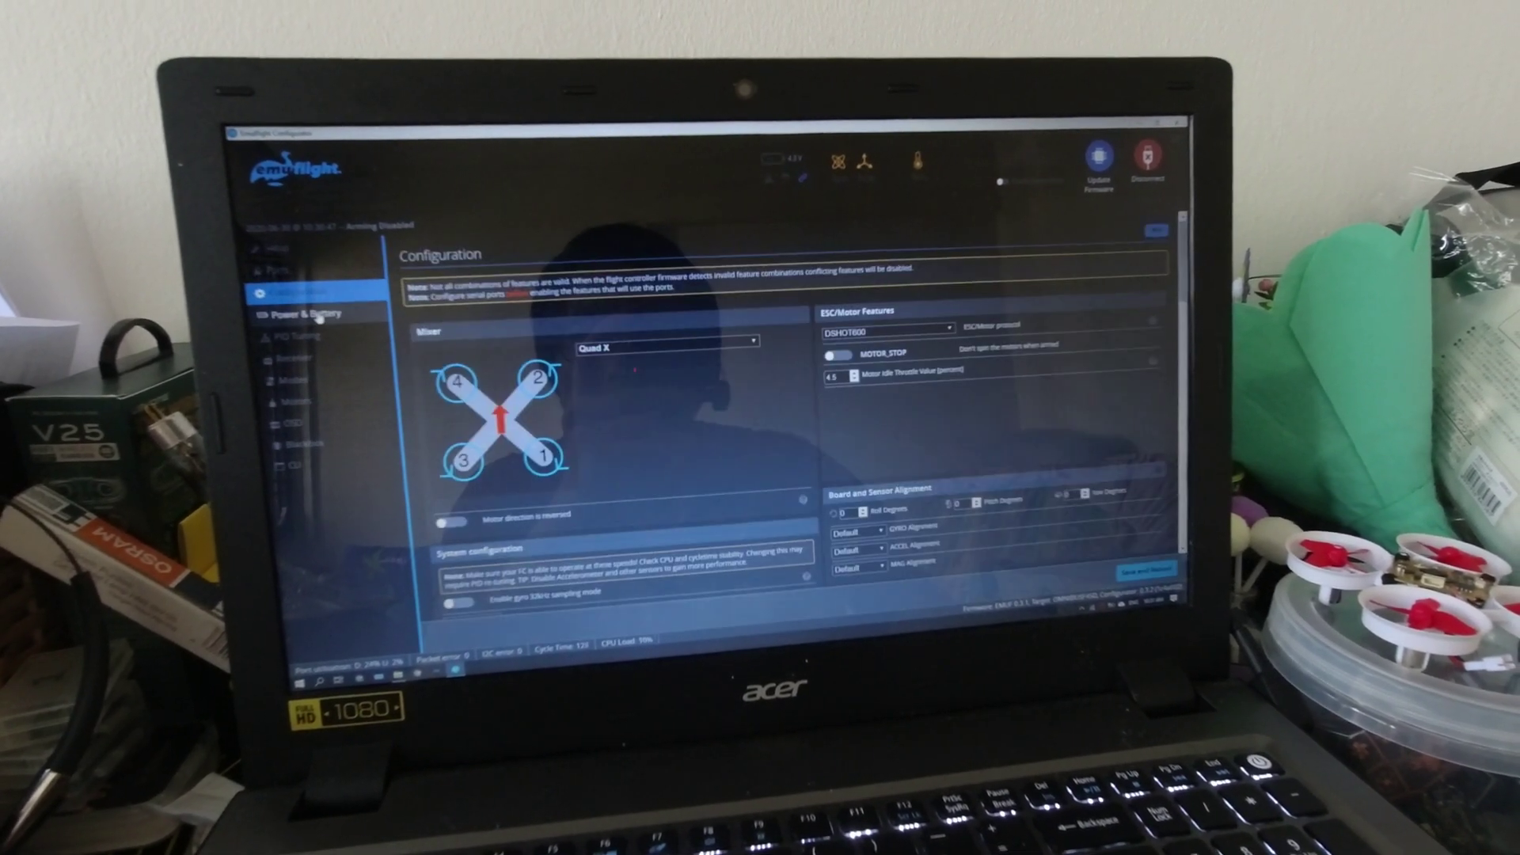
{"action": "left_click", "coordinate": [319, 312]}
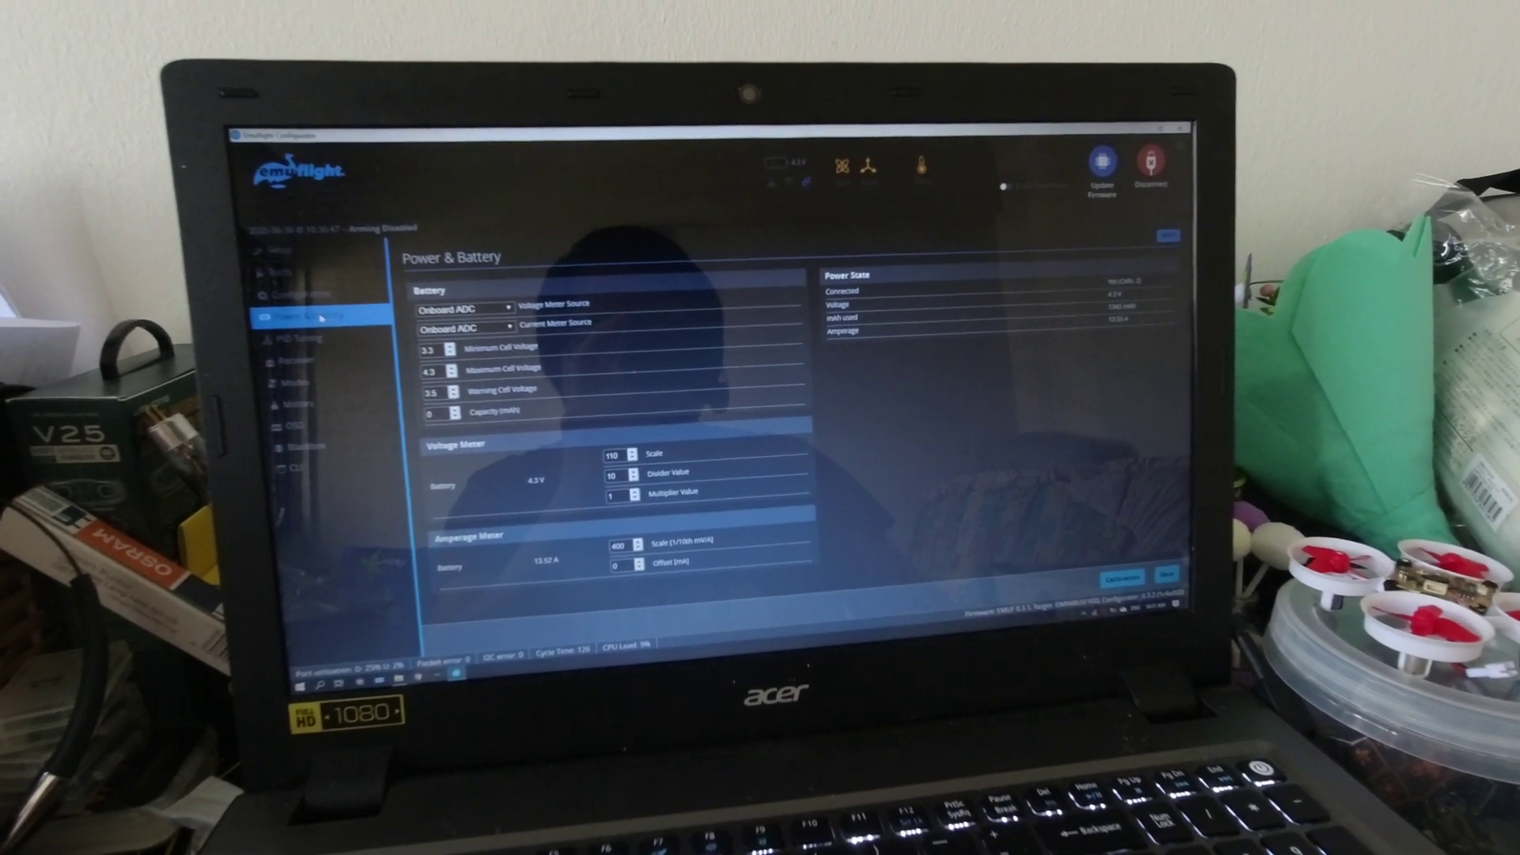
{"action": "left_click", "coordinate": [307, 338]}
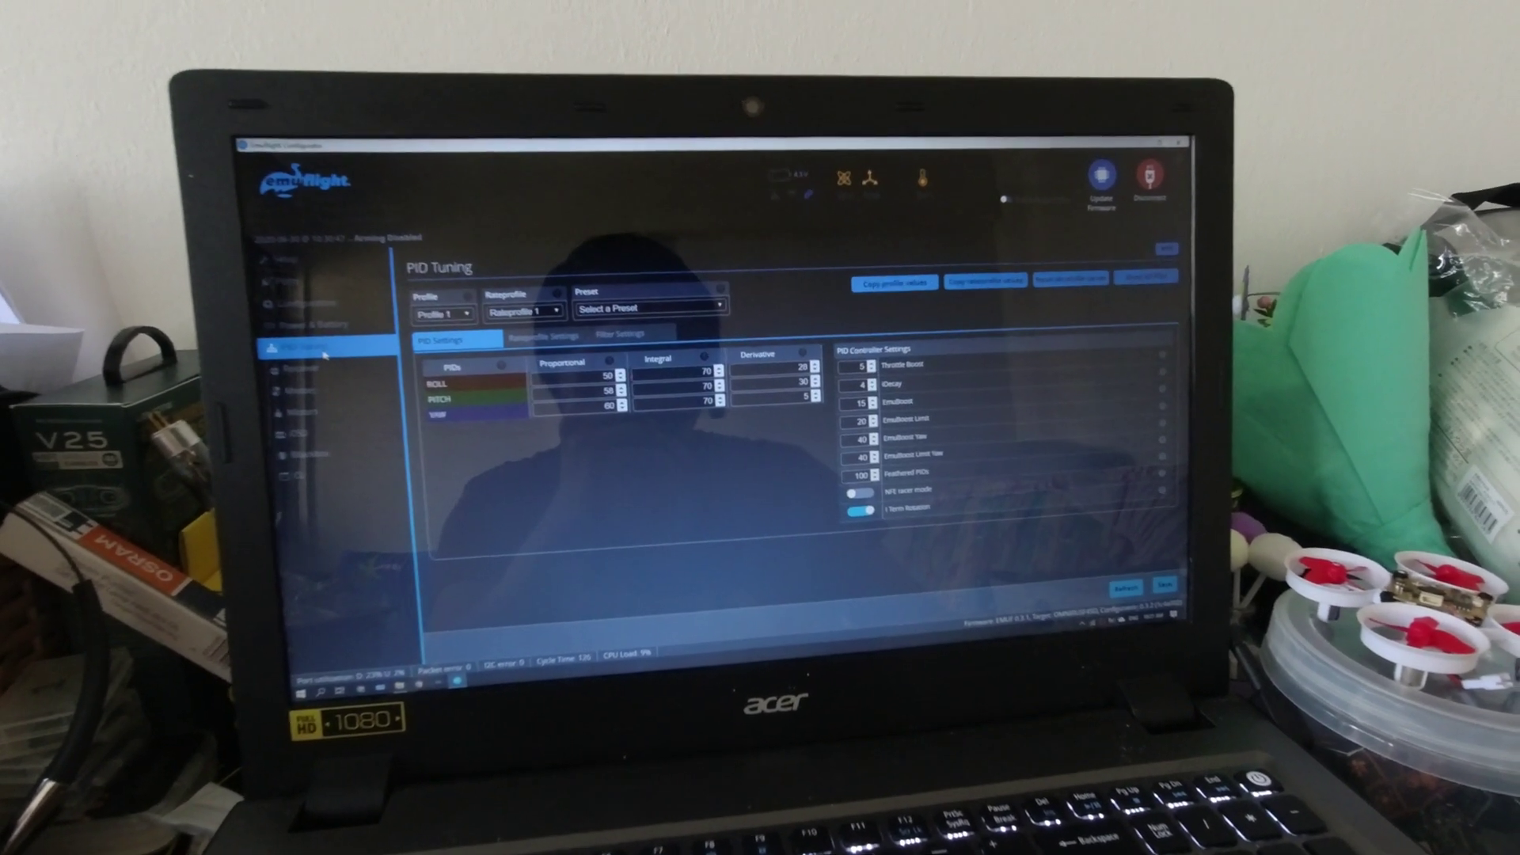